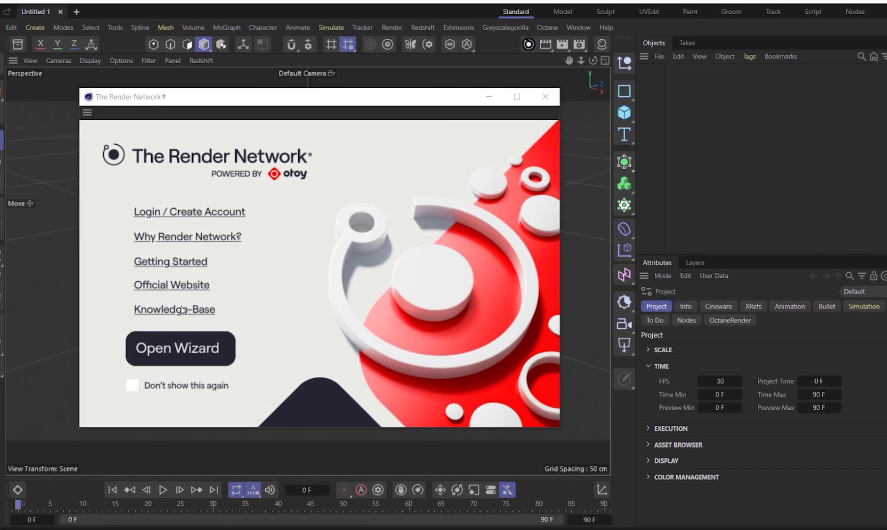
# - Choose Open Wizard in The Render Network splash window to reach the Checker page
pyautogui.click(162, 349)
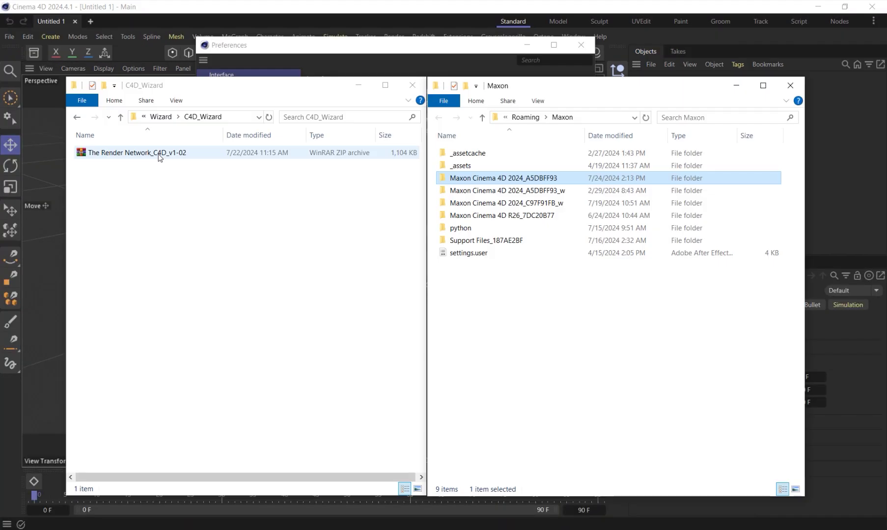
# - Extract the downloaded wizard zip here into a The Render Network folder
pyautogui.click(158, 153)
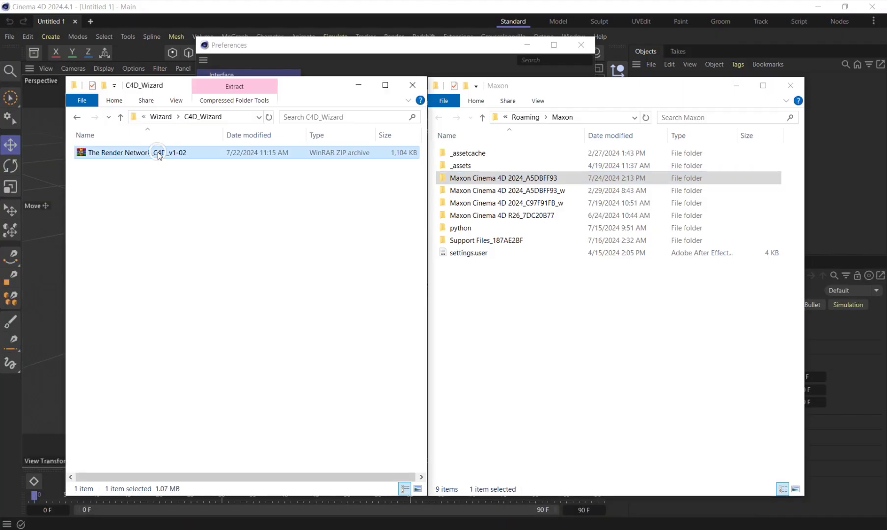
pyautogui.rightClick(158, 153)
pyautogui.click(201, 214)
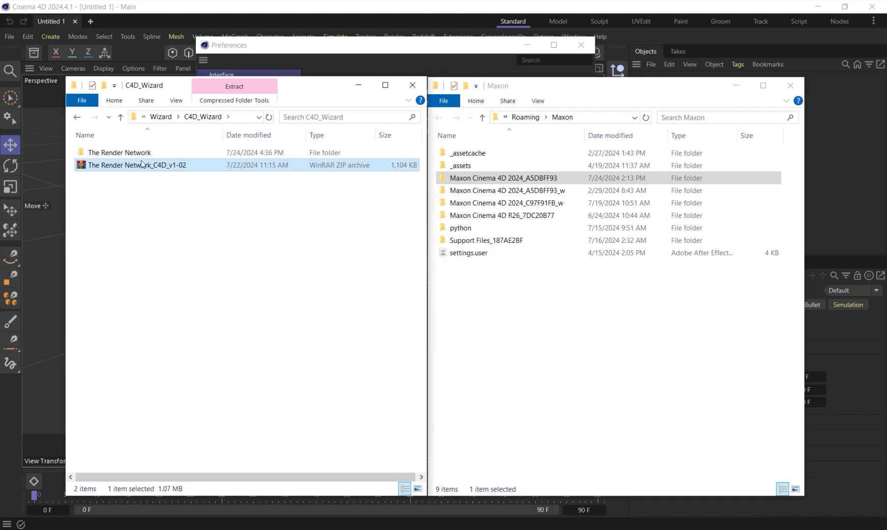
pyautogui.click(142, 155)
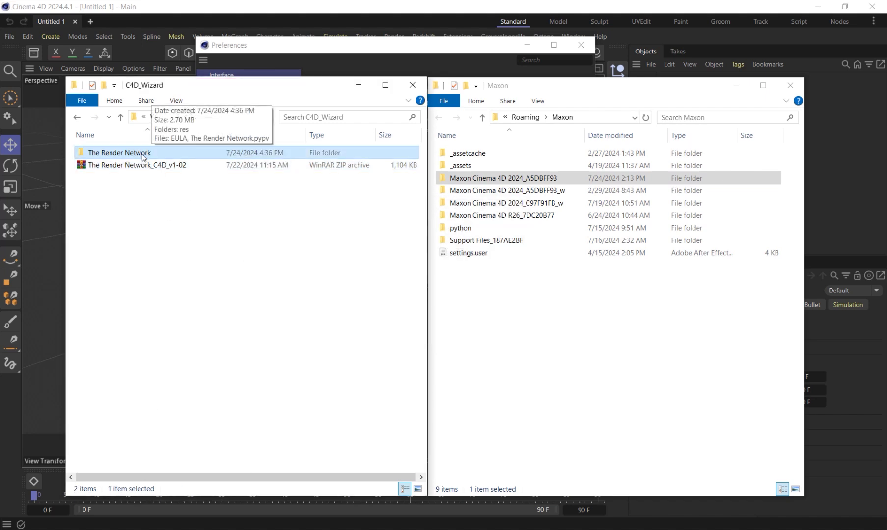
# - Browse into Maxon Cinema 4D 2024_A5DBFF93\plugins and open Cinema 4D's preferences
pyautogui.doubleClick(501, 179)
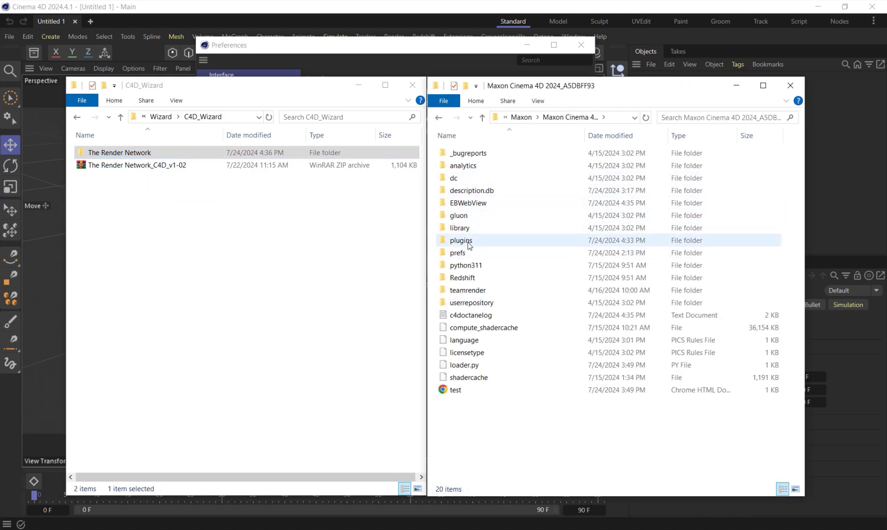
pyautogui.doubleClick(486, 240)
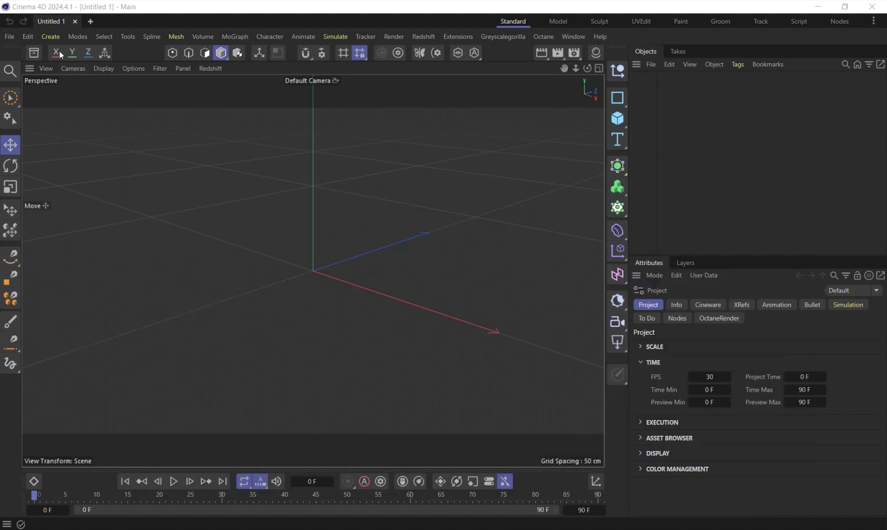
pyautogui.click(29, 35)
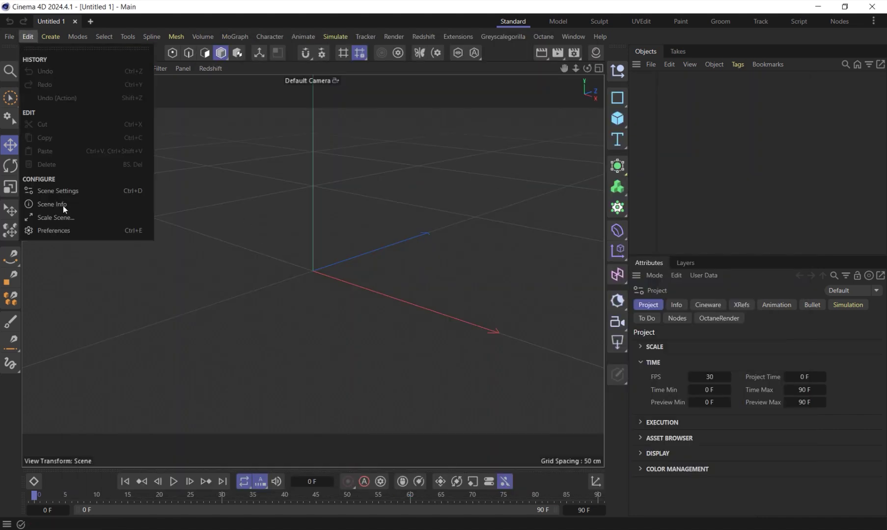
pyautogui.click(60, 231)
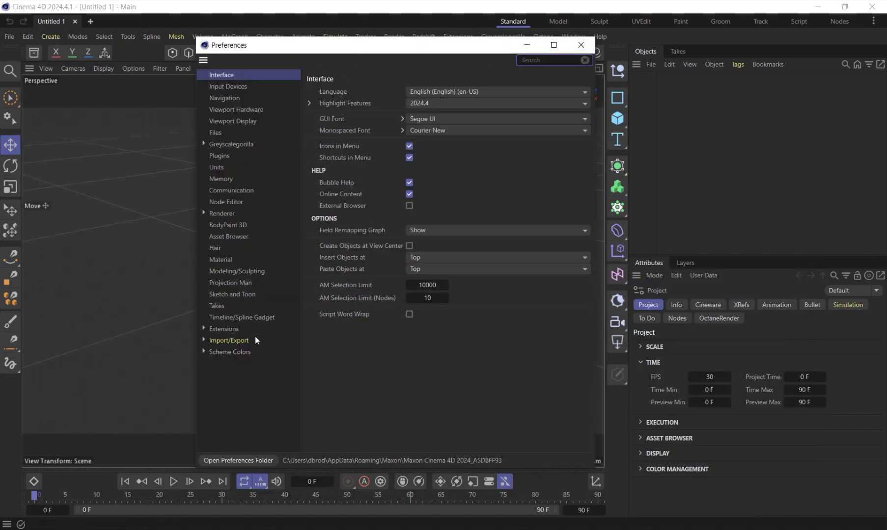
# - Move The Render Network folder into the Maxon Cinema 4D 2024_A5DBFF93 plugins folder
pyautogui.click(240, 459)
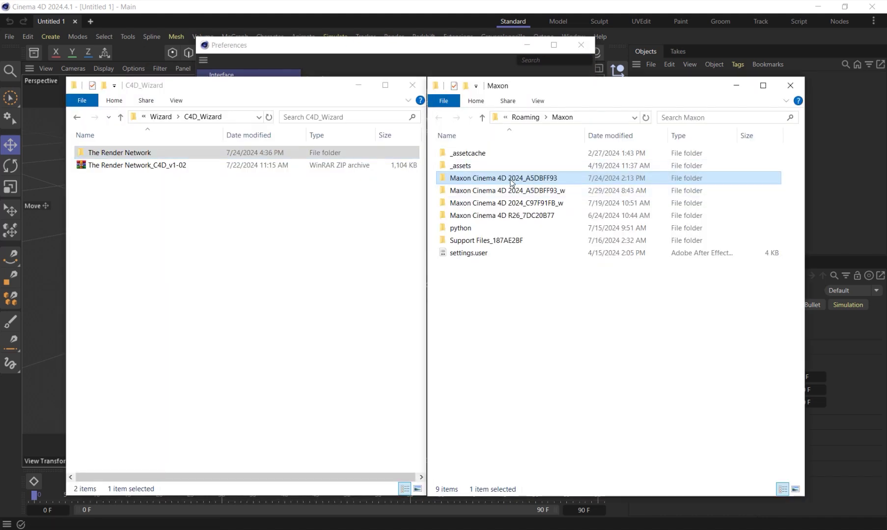
pyautogui.doubleClick(514, 178)
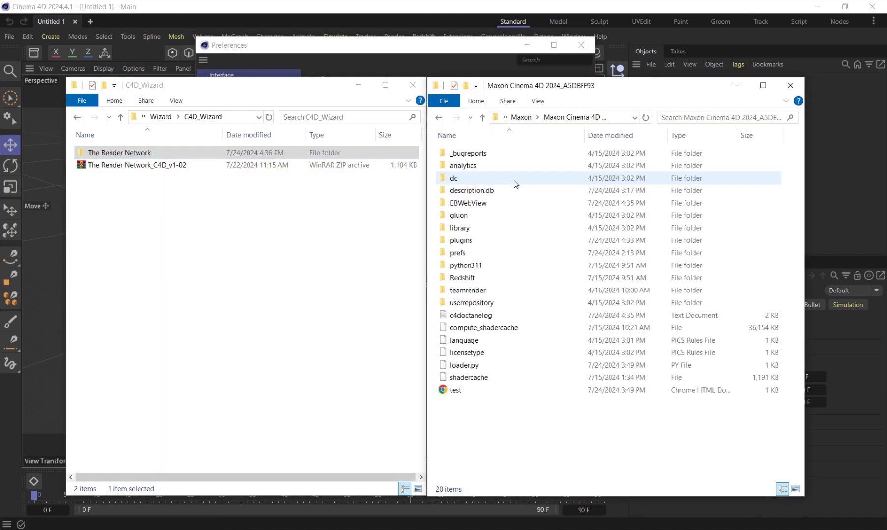
pyautogui.doubleClick(469, 241)
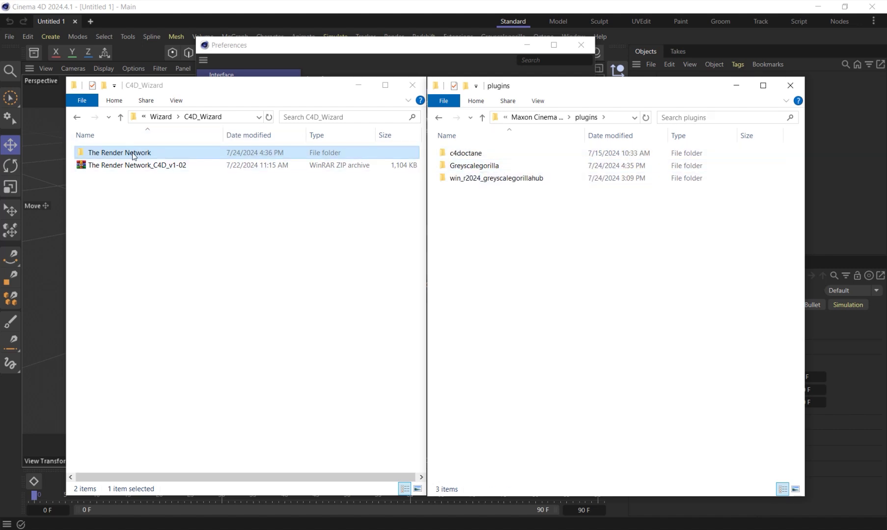
pyautogui.moveTo(139, 156); pyautogui.dragTo(540, 228)
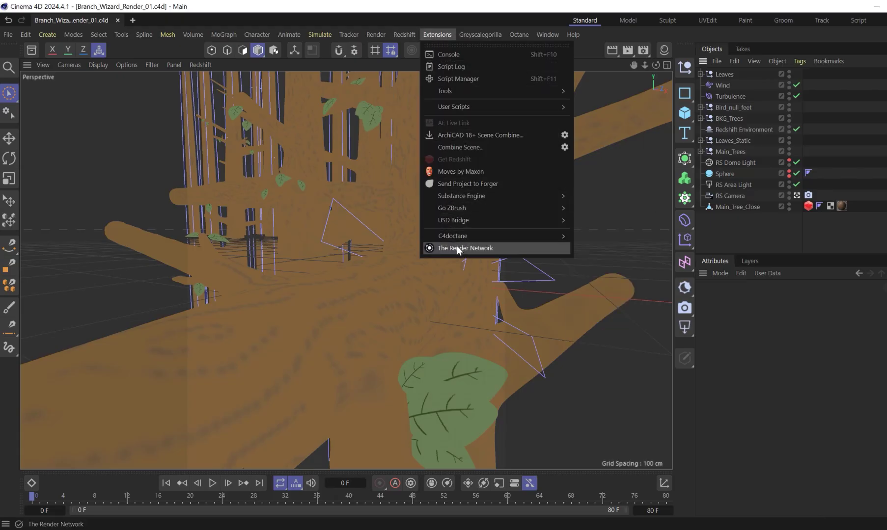
# - Launch The Render Network from the Extensions menu over the Branch_Wizard_Render_01 scene
pyautogui.click(505, 248)
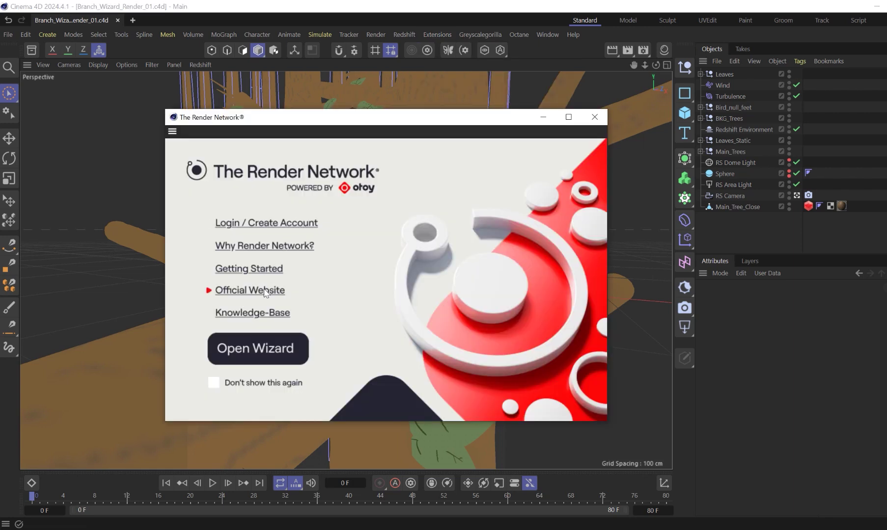
# - Open the Checker wizard and enable Create backup before running
pyautogui.click(269, 352)
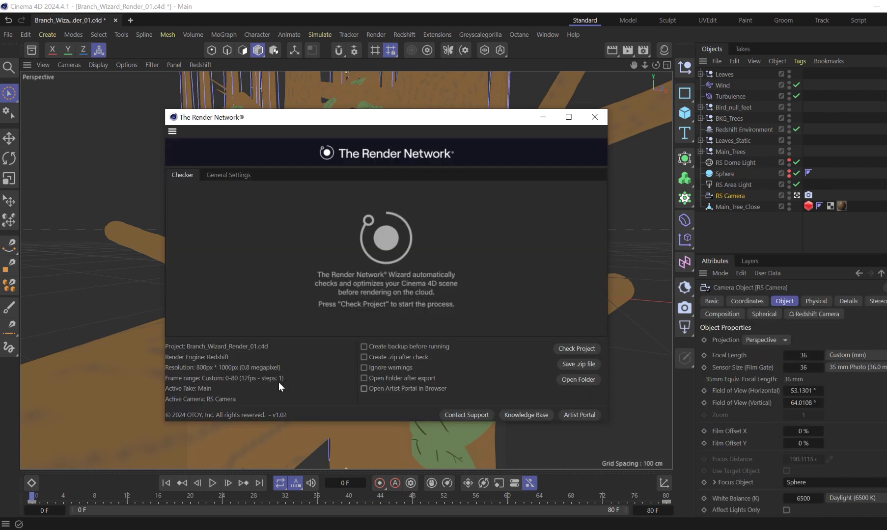
pyautogui.click(363, 346)
# - Enable the Create .zip after check option in the Checker
pyautogui.click(364, 357)
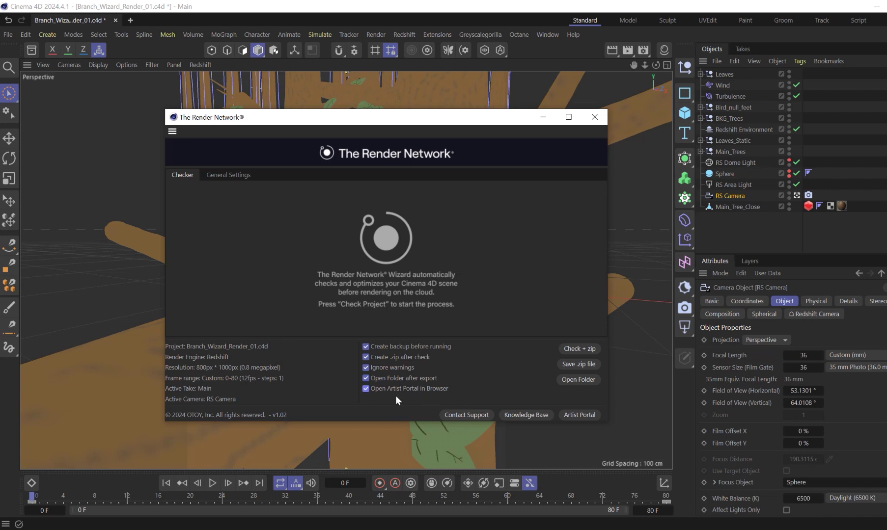
pyautogui.click(365, 346)
pyautogui.click(228, 173)
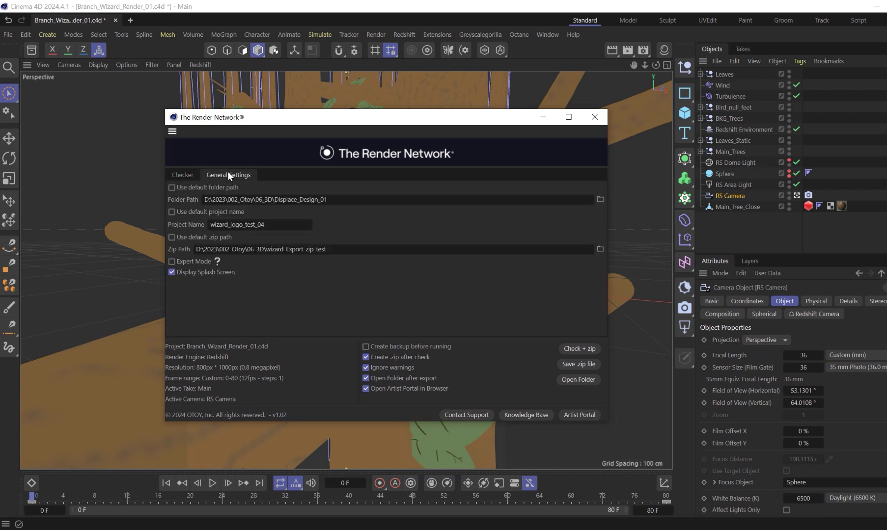
pyautogui.click(172, 187)
pyautogui.click(171, 212)
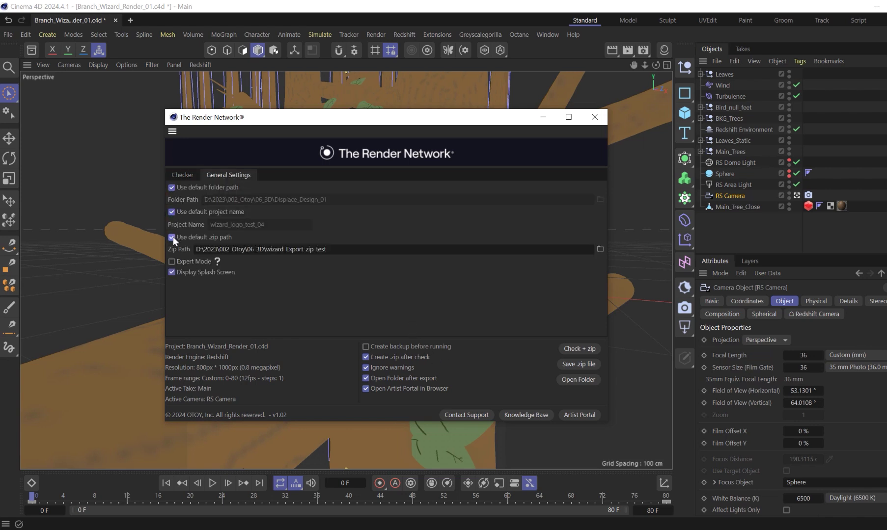
pyautogui.click(171, 236)
pyautogui.click(171, 188)
pyautogui.click(172, 212)
pyautogui.click(171, 238)
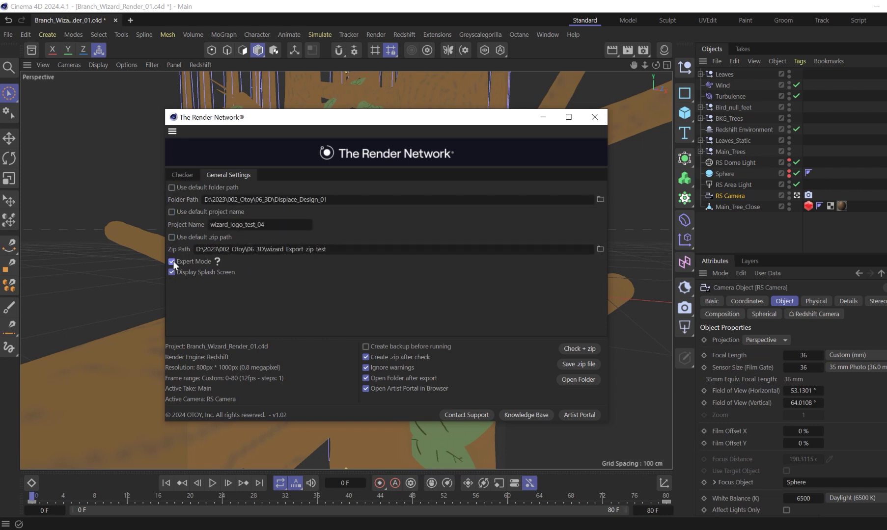
pyautogui.moveTo(219, 261)
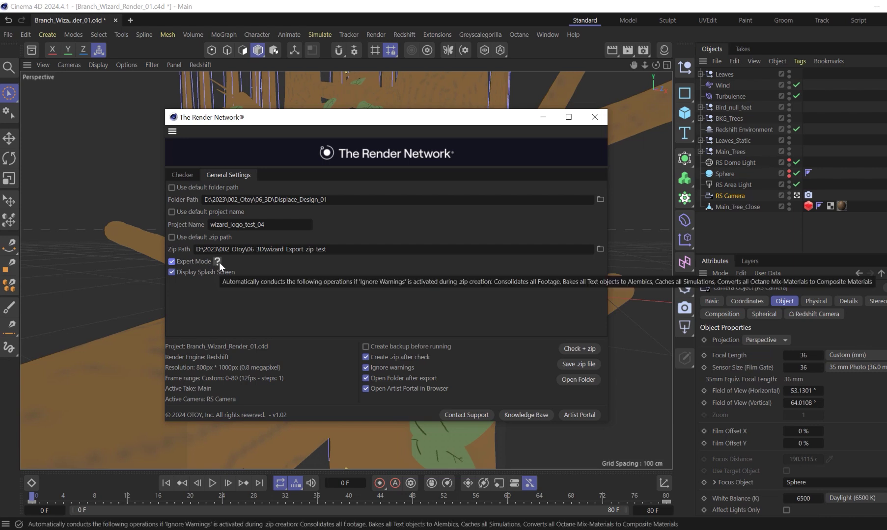
pyautogui.click(171, 262)
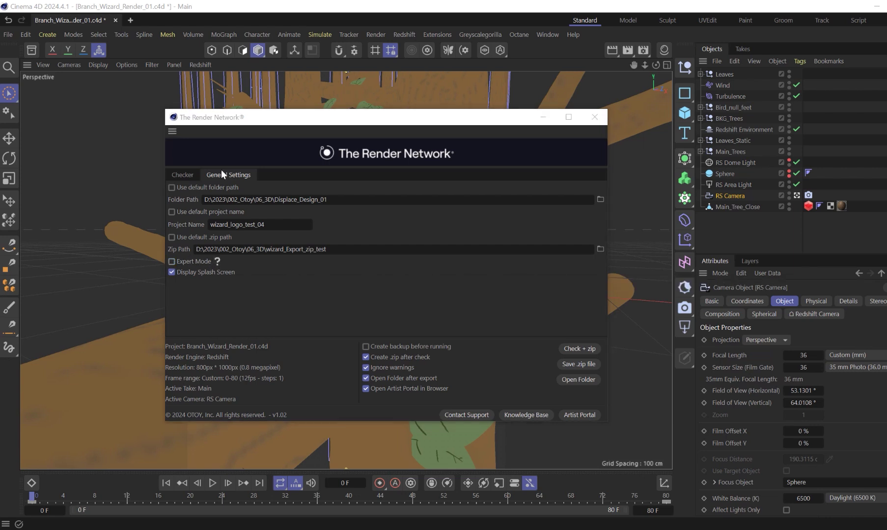
# - Go back to the Render Network wizard's Checker page
pyautogui.click(183, 174)
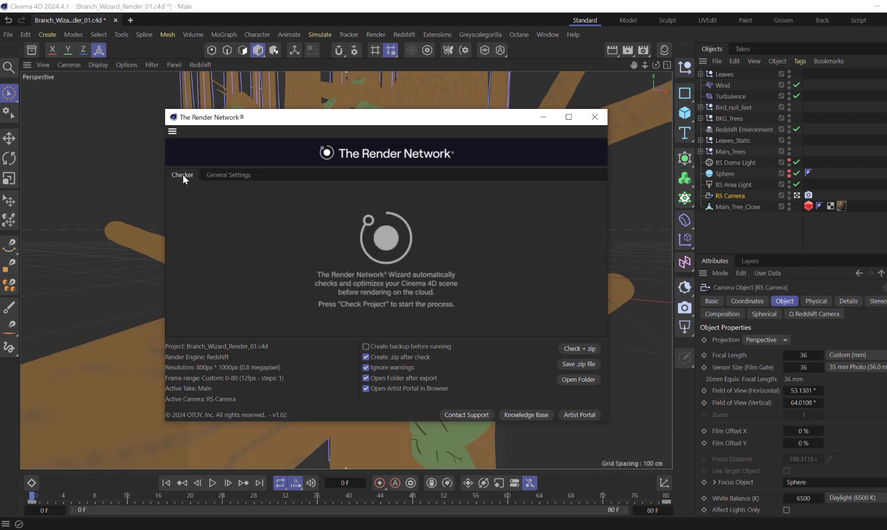
# - Run Check + zip, then upload Branch_Wizard_Render_01.zip as a Cinema4D (.c4d file) scene
pyautogui.click(580, 348)
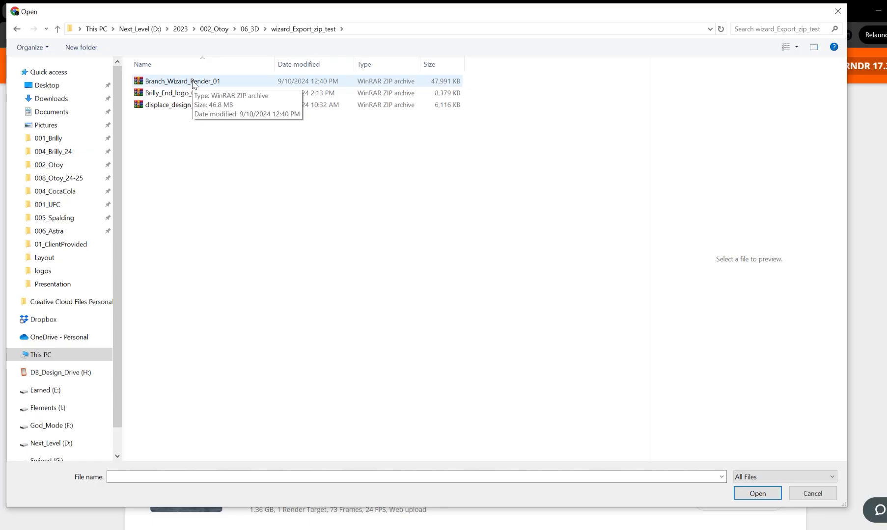
pyautogui.click(192, 82)
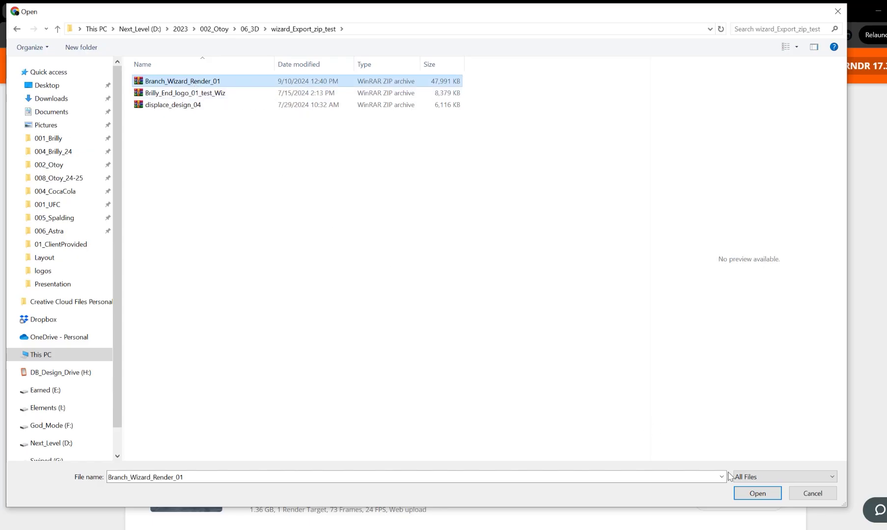
pyautogui.click(746, 494)
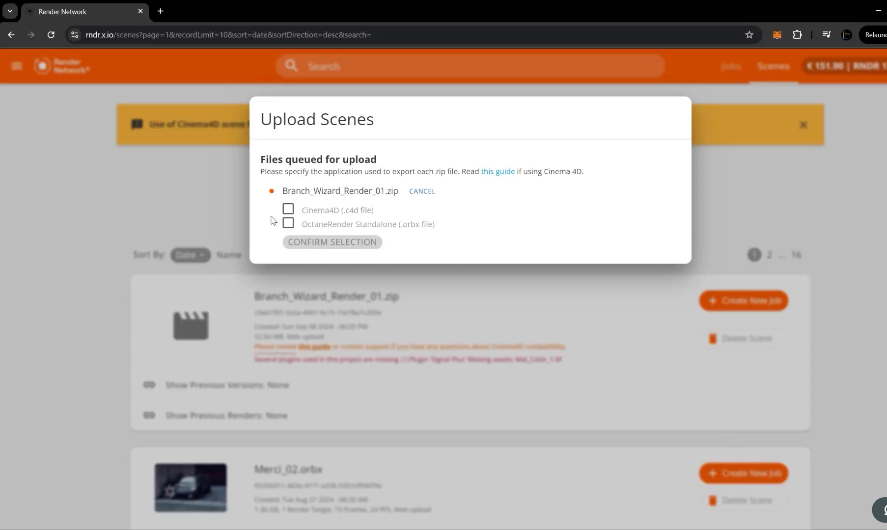
pyautogui.click(286, 211)
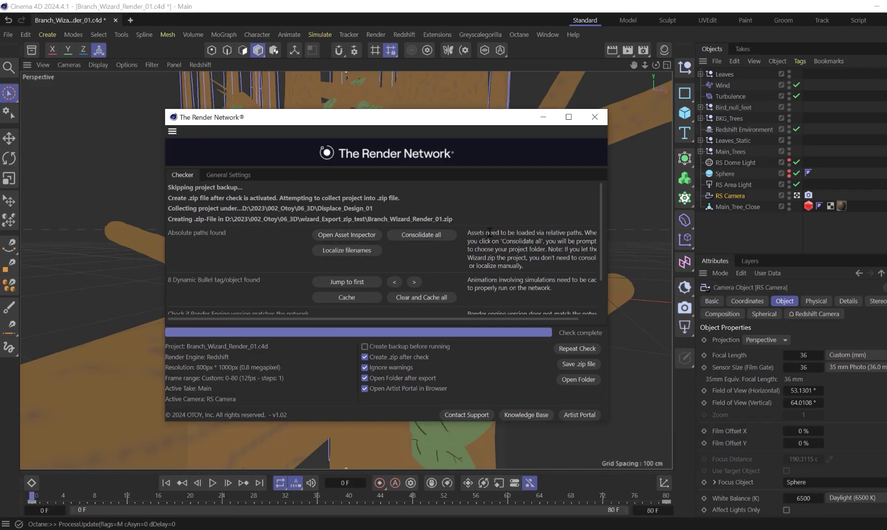
# - Widen the wizard and read the absolute path, simulation caching, engine mismatch and version warnings
pyautogui.moveTo(608, 267); pyautogui.dragTo(666, 263)
pyautogui.moveTo(467, 233); pyautogui.dragTo(532, 267)
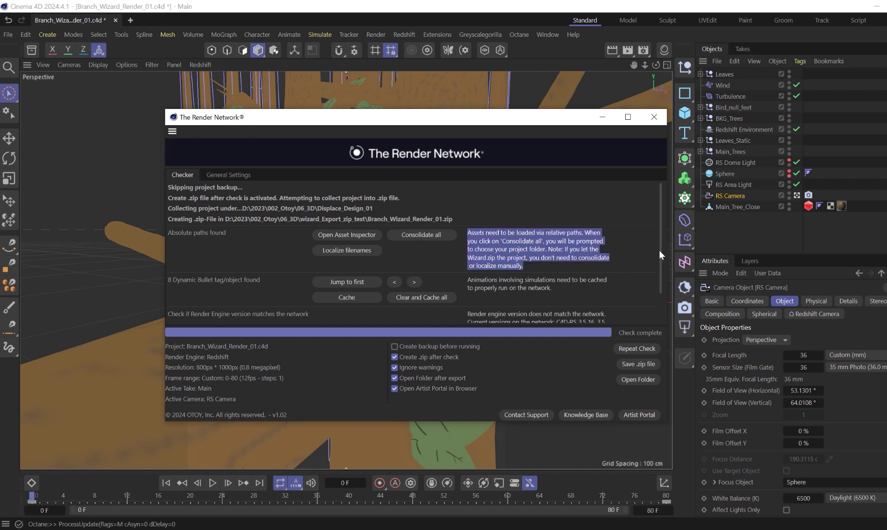
pyautogui.scroll(-2, 659, 250)
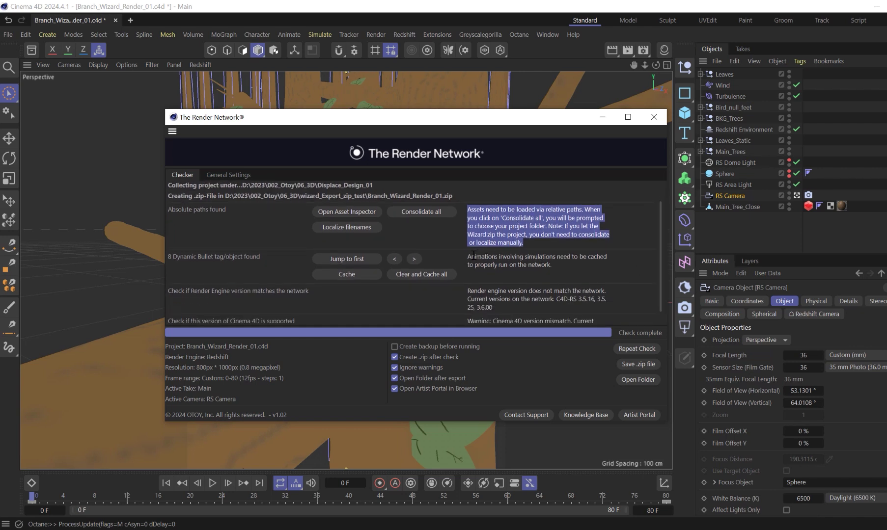
pyautogui.moveTo(468, 257); pyautogui.dragTo(551, 267)
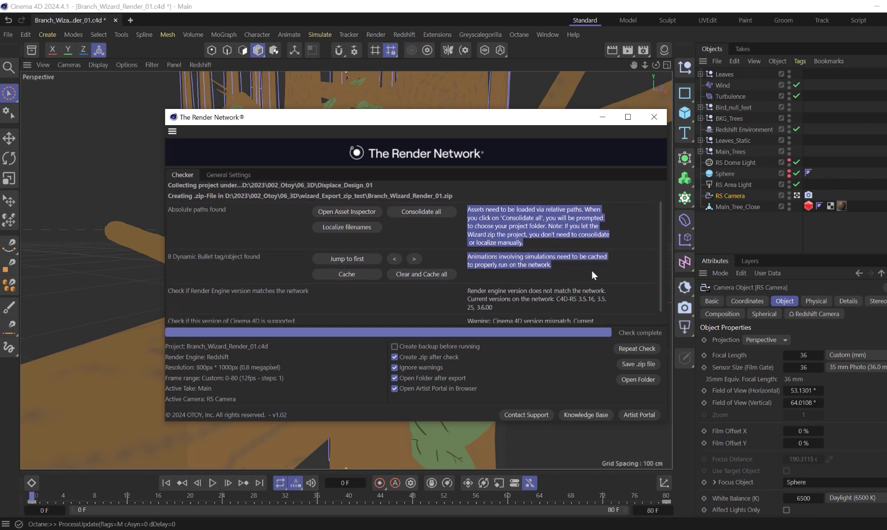
pyautogui.scroll(-1, 591, 270)
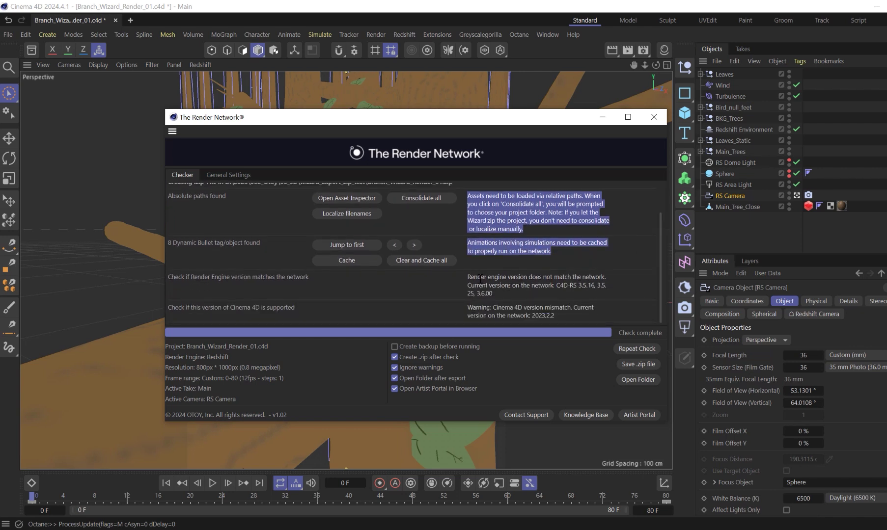
pyautogui.moveTo(498, 277); pyautogui.dragTo(536, 293)
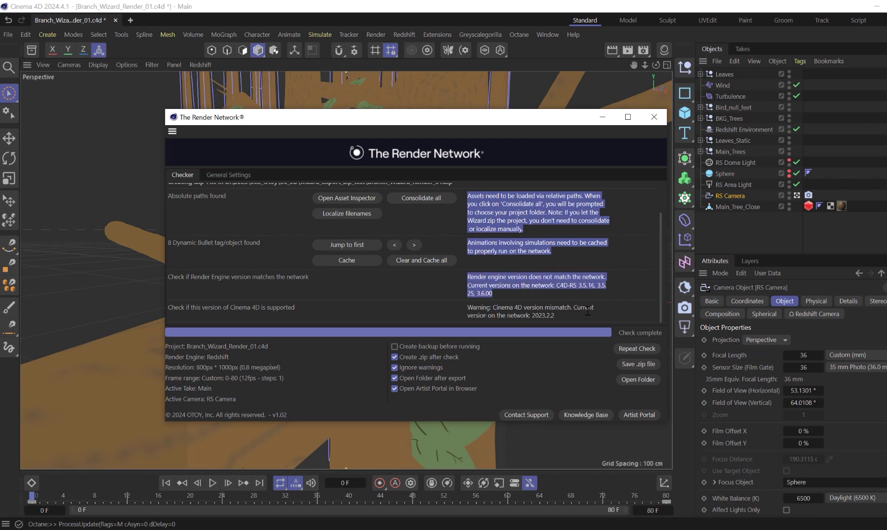
pyautogui.moveTo(470, 308); pyautogui.dragTo(596, 321)
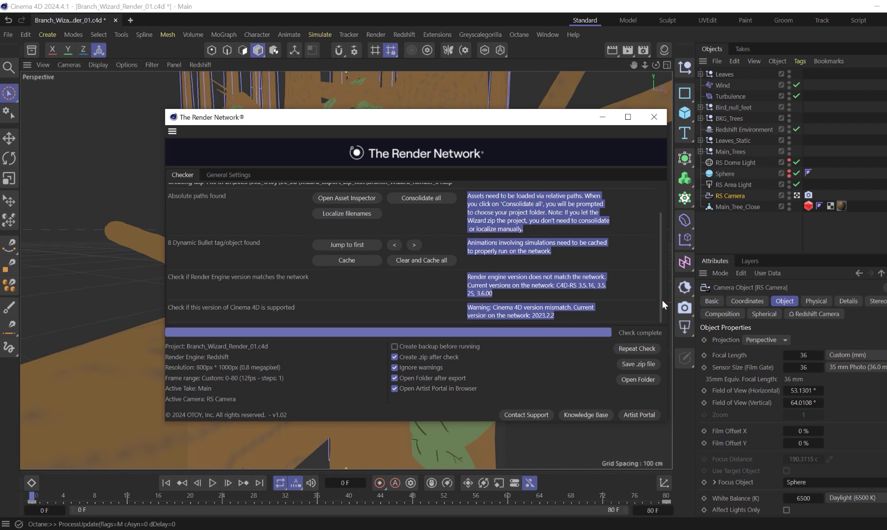
pyautogui.scroll(2, 660, 294)
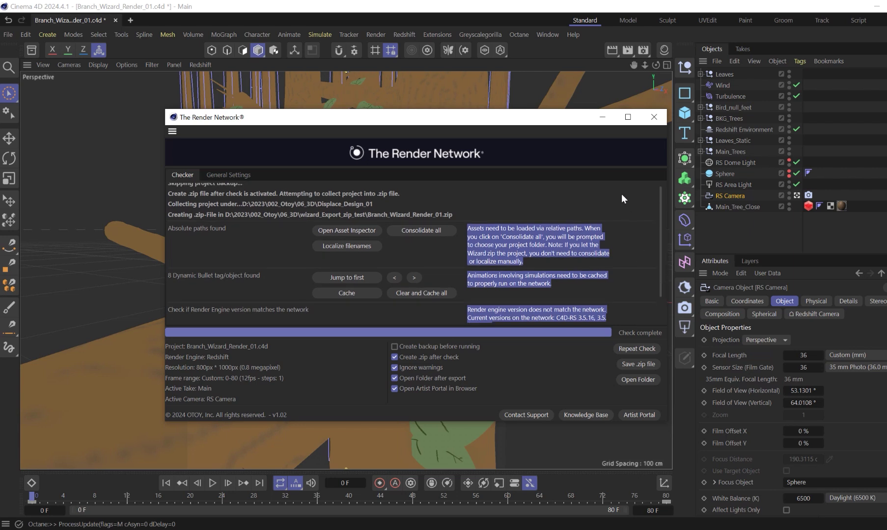
pyautogui.click(656, 118)
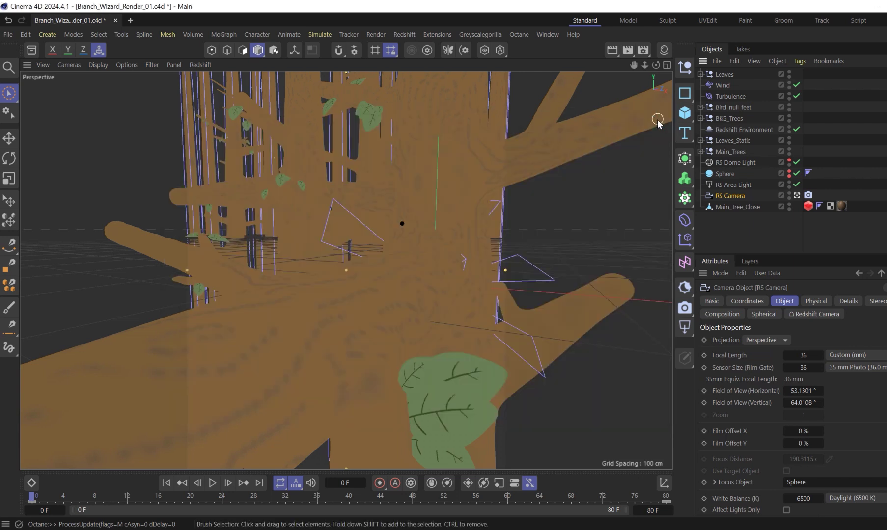
pyautogui.click(643, 51)
pyautogui.moveTo(642, 56); pyautogui.dragTo(246, 78)
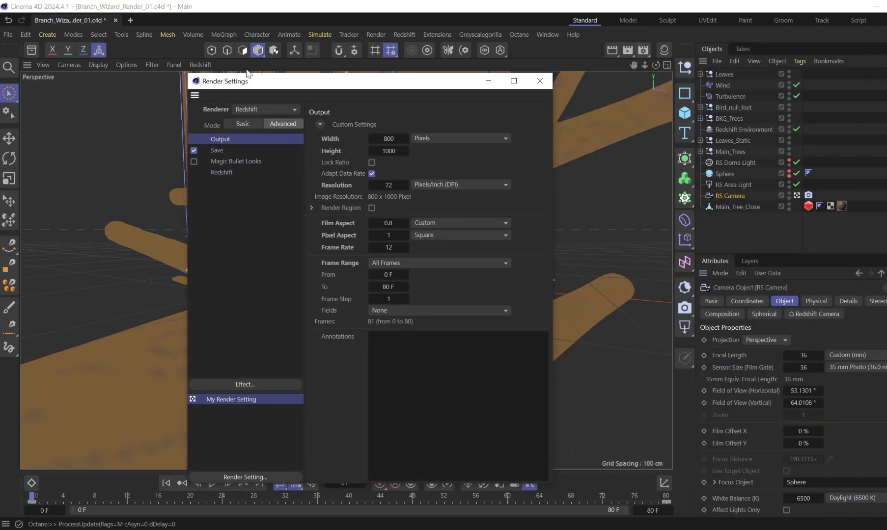
pyautogui.click(256, 103)
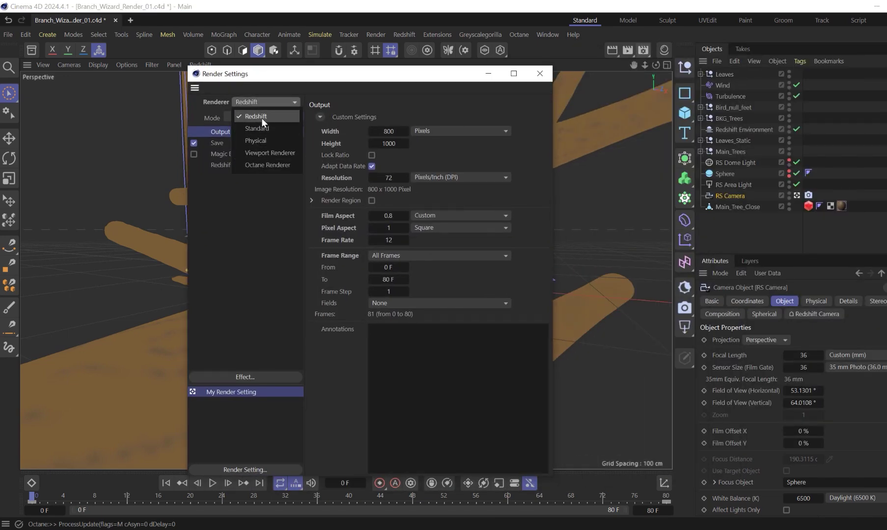
pyautogui.click(262, 118)
pyautogui.click(539, 73)
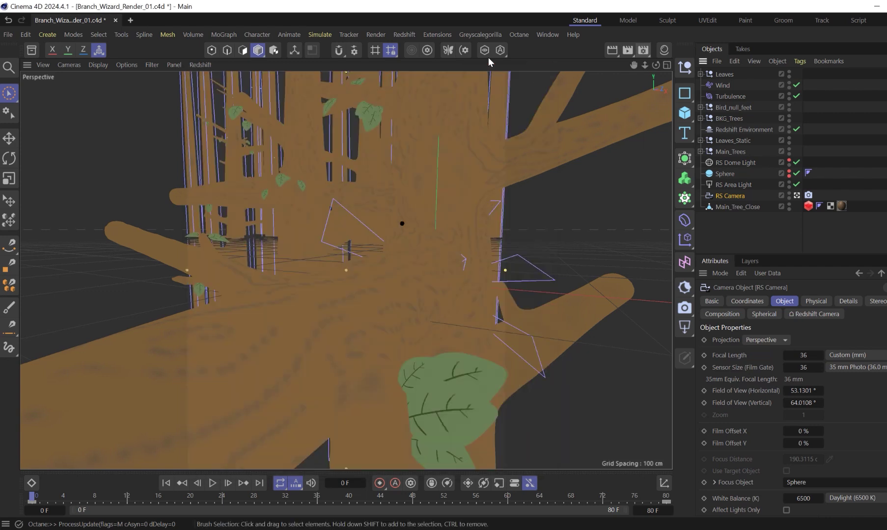
pyautogui.click(437, 34)
pyautogui.click(465, 248)
pyautogui.click(267, 343)
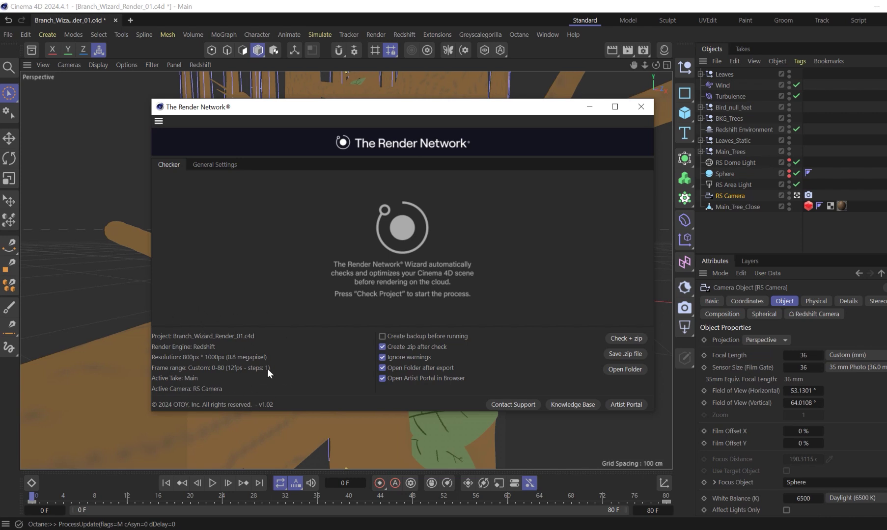
pyautogui.click(641, 107)
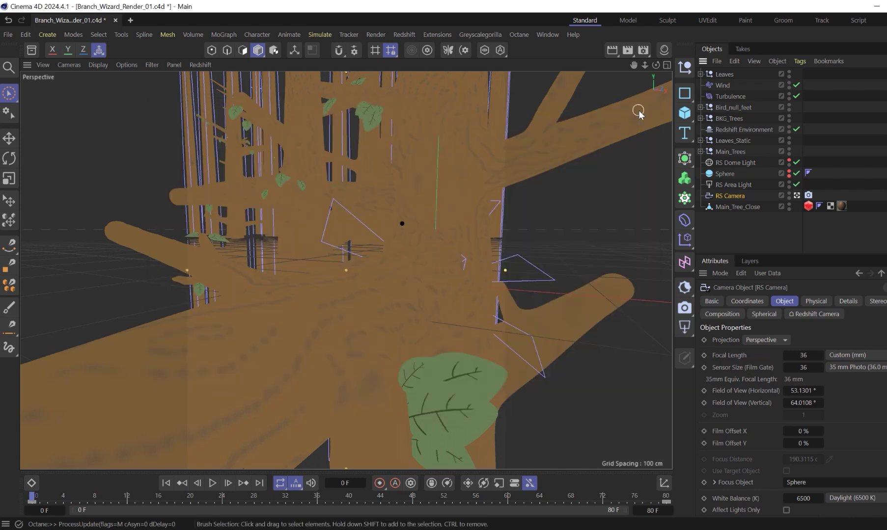
pyautogui.click(548, 36)
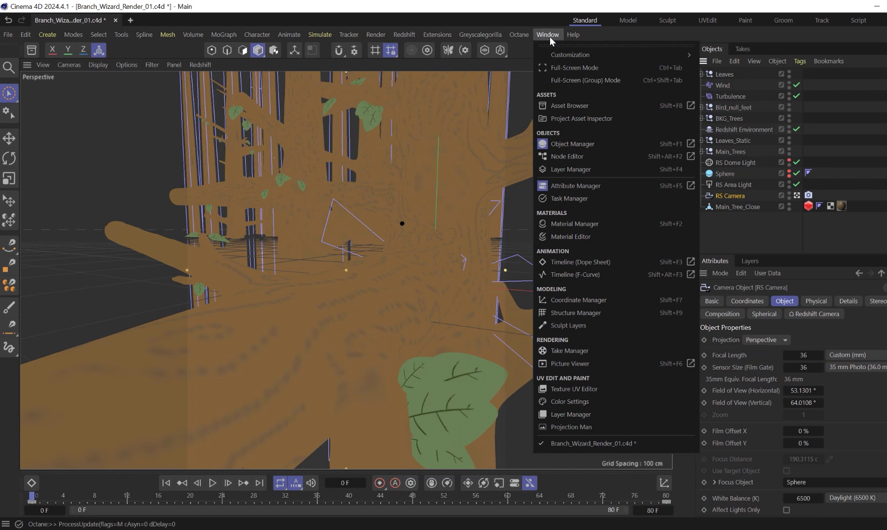
# - Add The Render Network command to the toolbar via the Command Manager filtered for 'Render Net'
pyautogui.moveTo(560, 57)
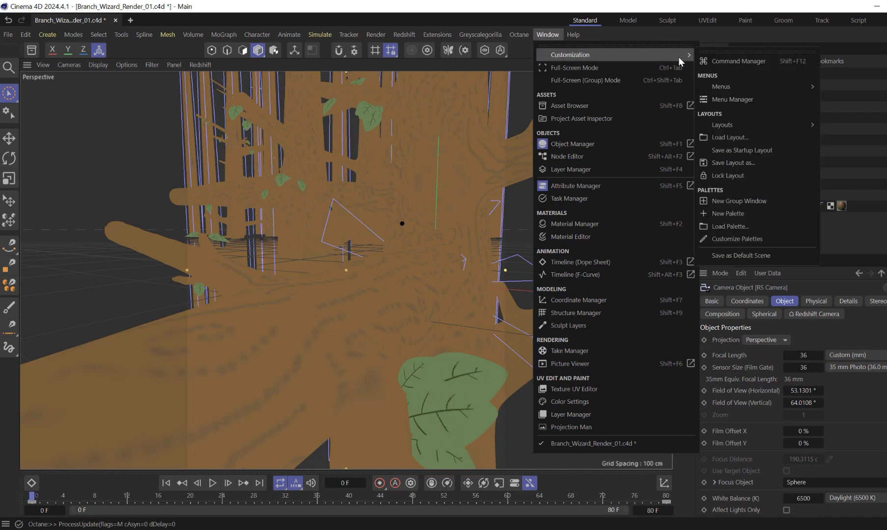
pyautogui.click(743, 61)
pyautogui.write('Render Net')
pyautogui.moveTo(209, 132); pyautogui.dragTo(604, 53)
pyautogui.click(544, 59)
pyautogui.click(547, 35)
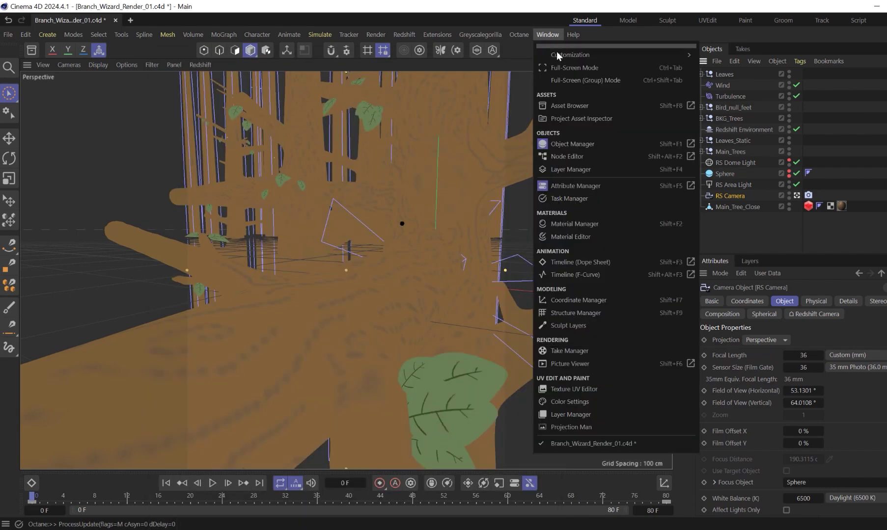
pyautogui.moveTo(560, 55)
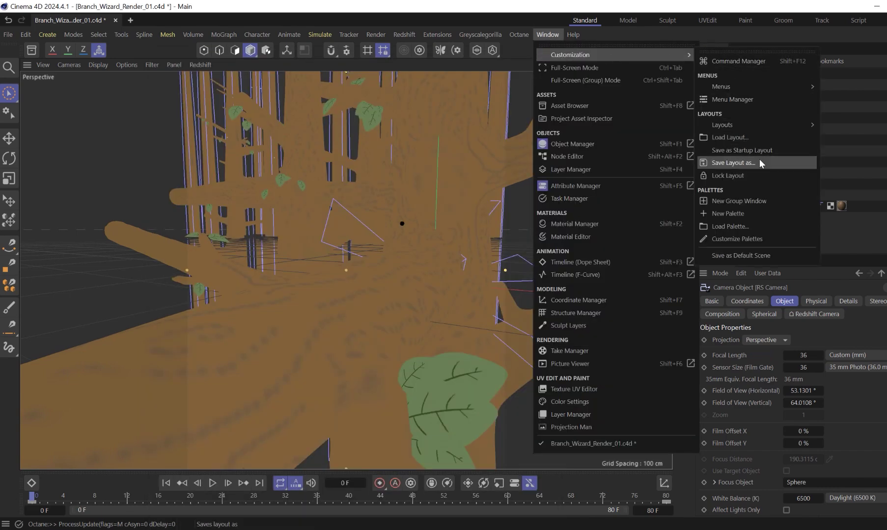